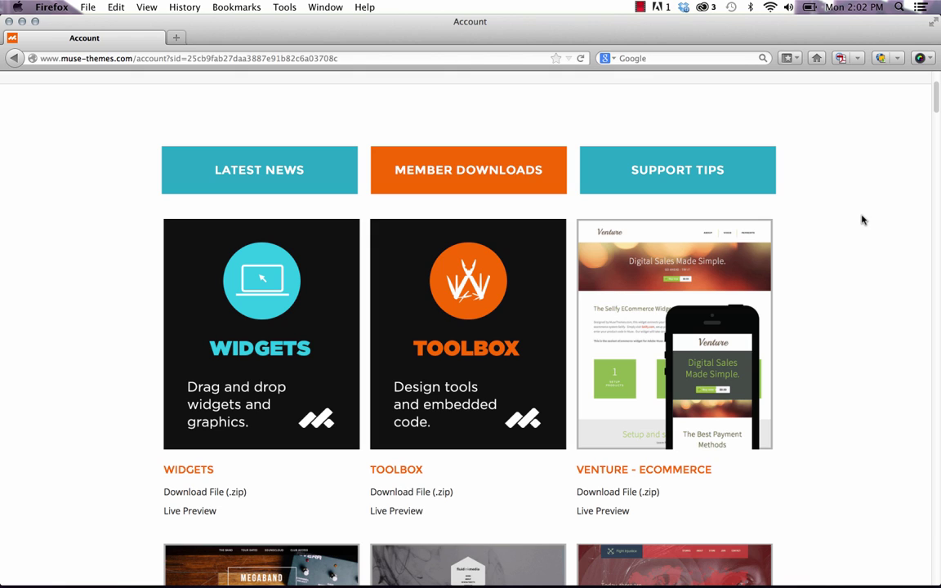
Step: Download the MuseThemes Widgets zip file and save it into the Widgets folder
scroll(862, 219, down, 1)
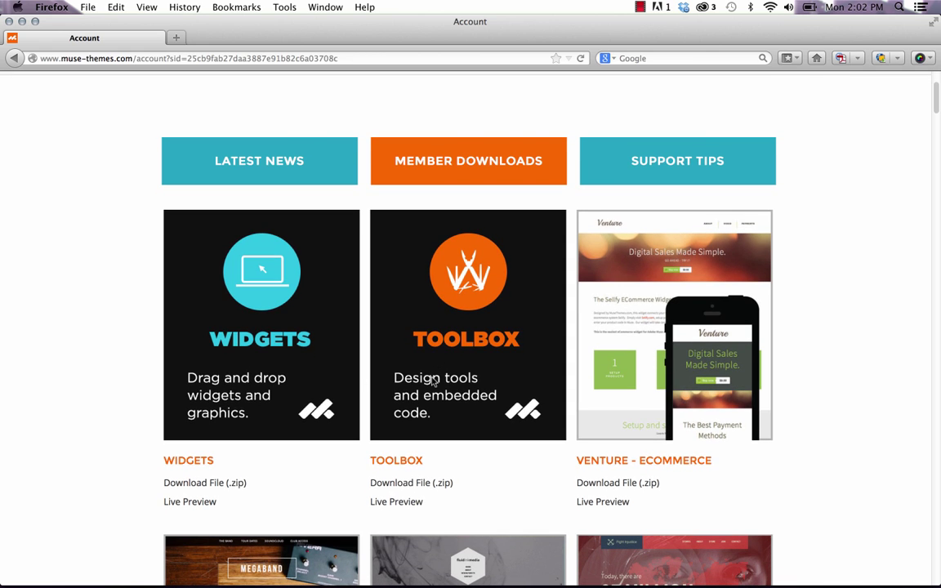
click(221, 483)
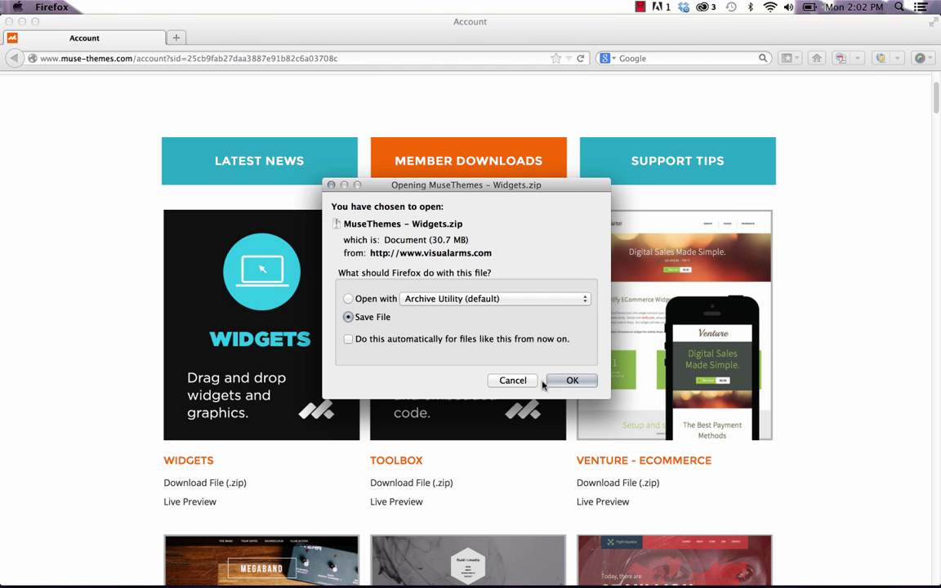
click(572, 381)
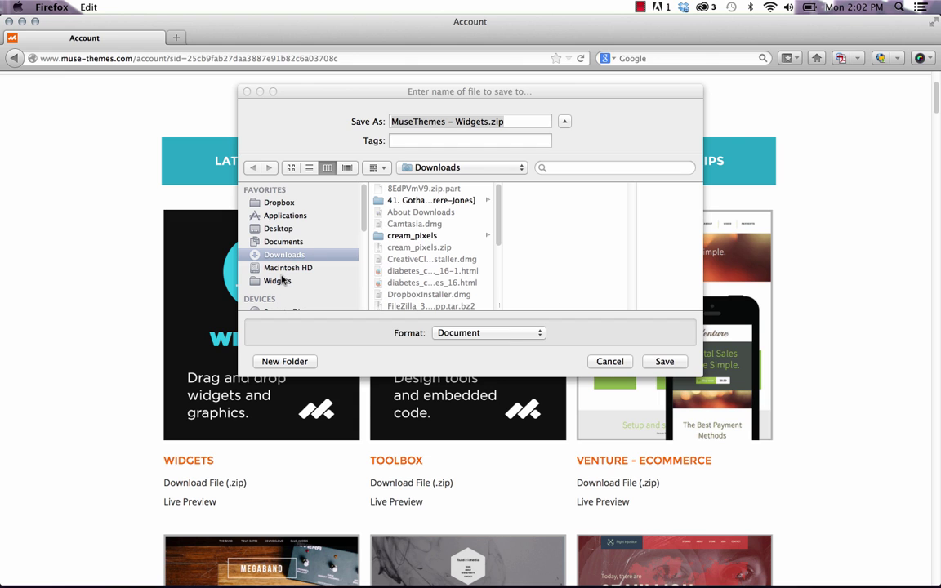
click(273, 281)
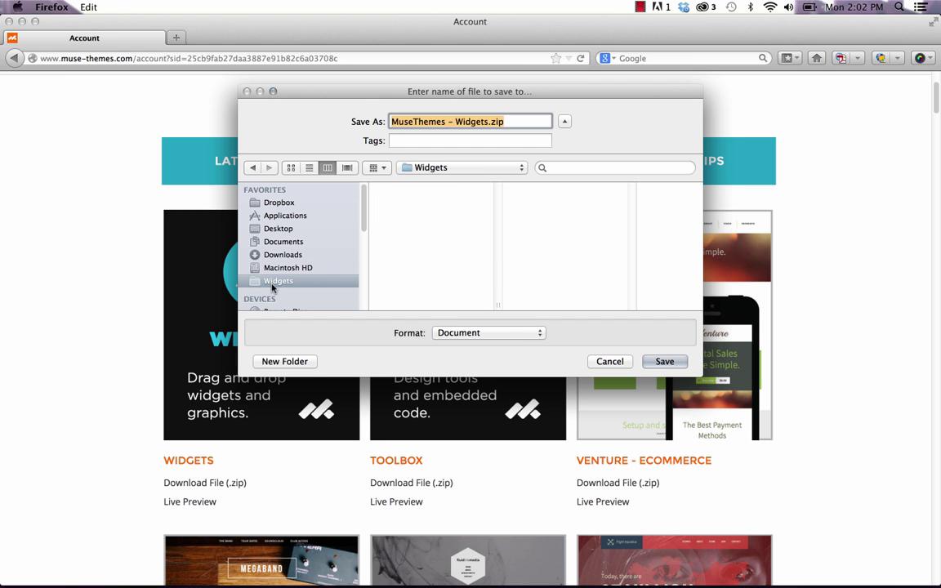
click(664, 361)
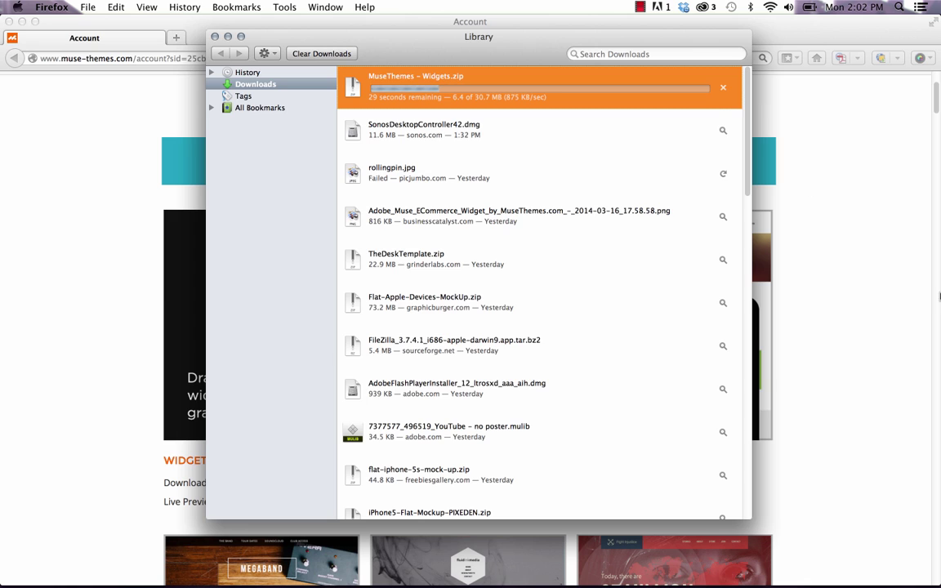
Step: Download the MuseThemes Toolbox zip file and save it into the same Widgets folder
click(878, 316)
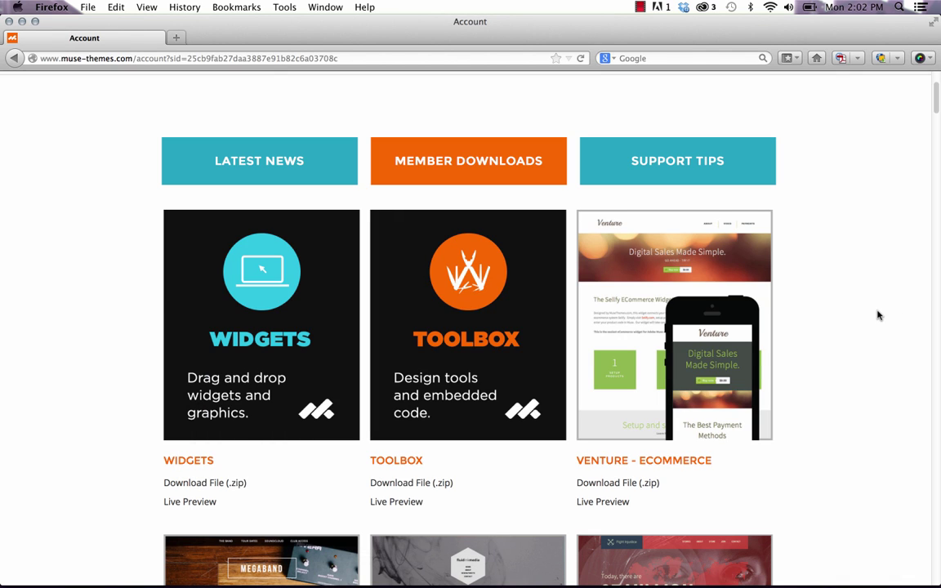
click(413, 484)
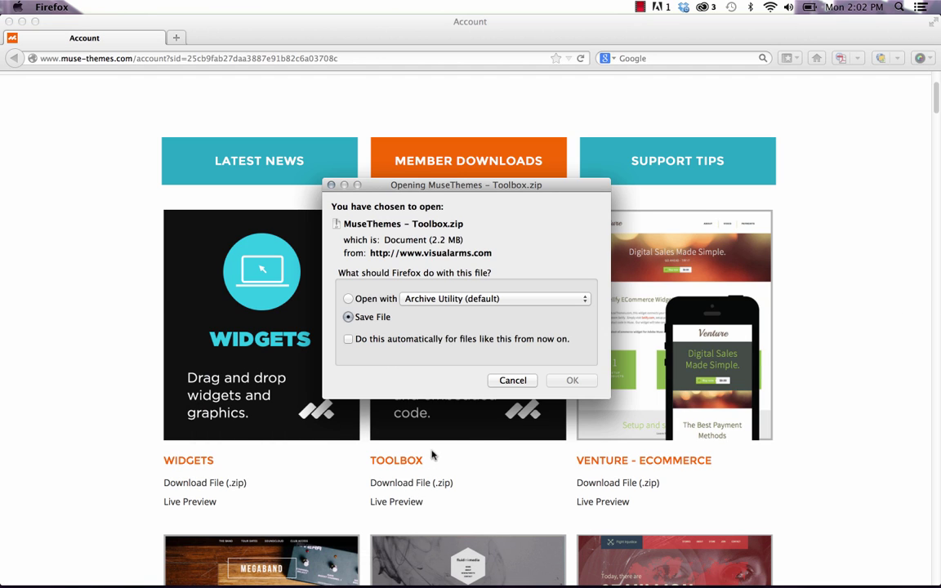
click(571, 380)
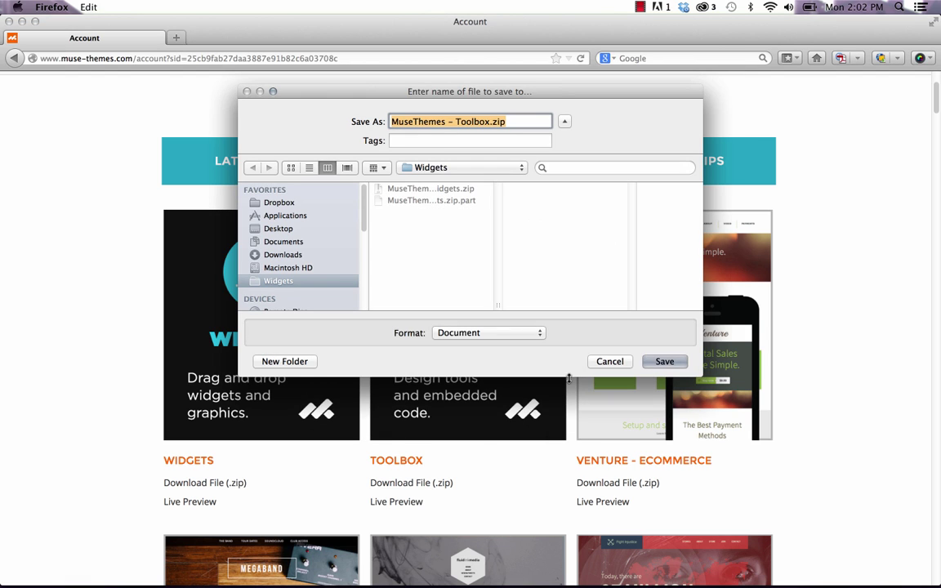
click(664, 362)
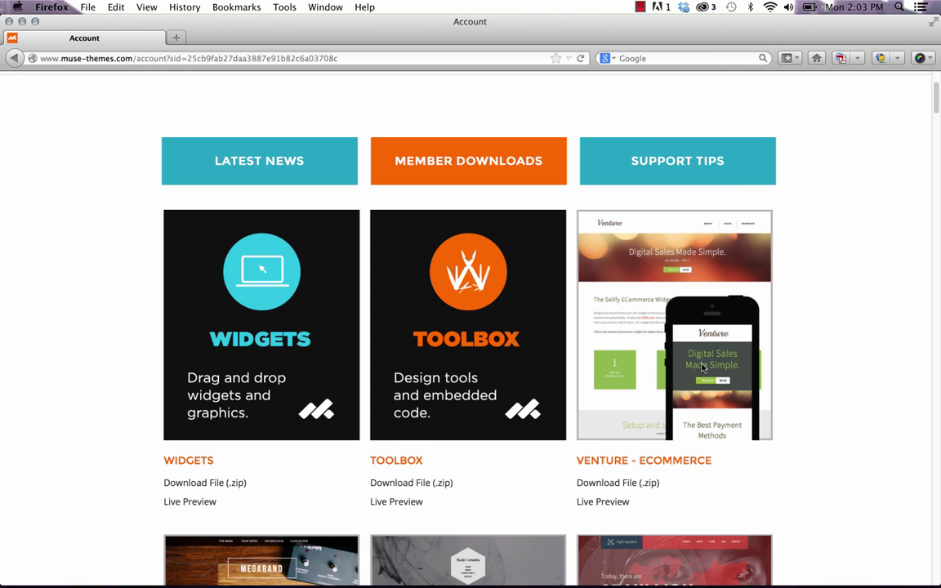
Step: In Finder's Widgets folder, widen the name column and unzip MuseThemes – Toolbox.zip
mouse_move(445, 572)
click(224, 564)
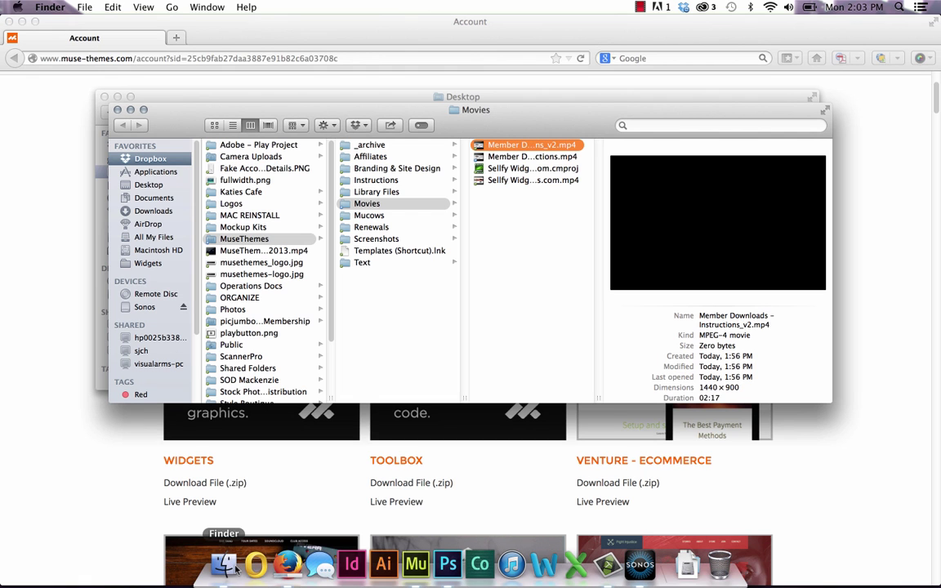
click(152, 264)
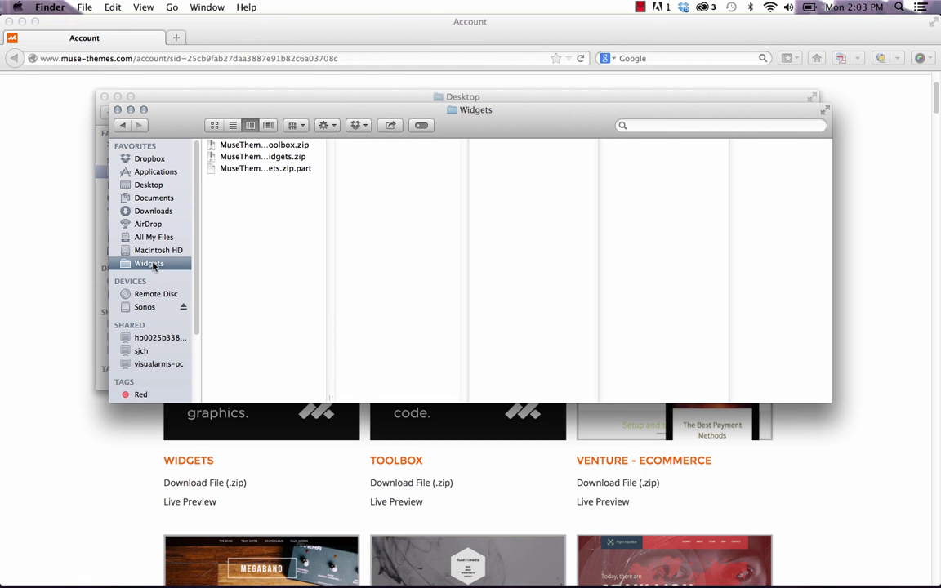
drag(329, 398, 427, 370)
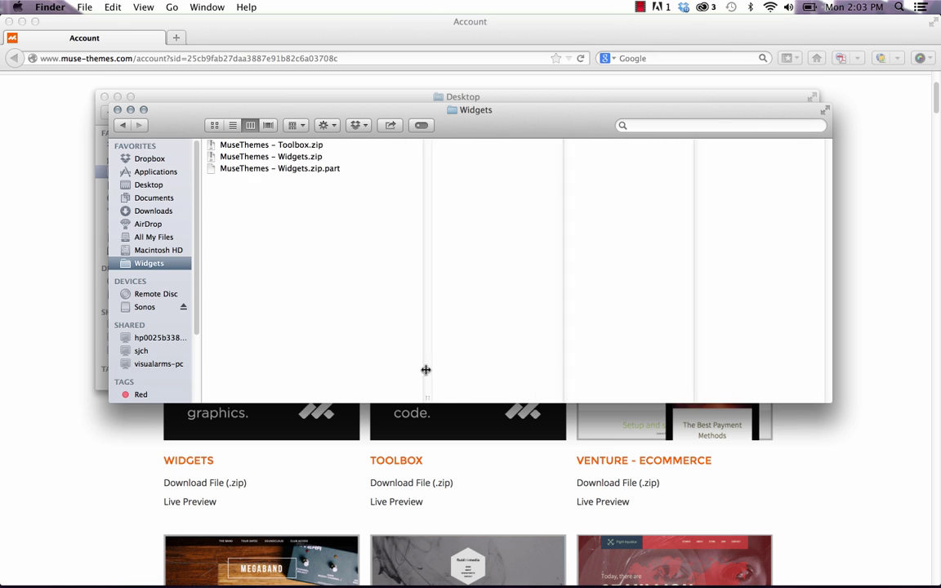
double_click(286, 146)
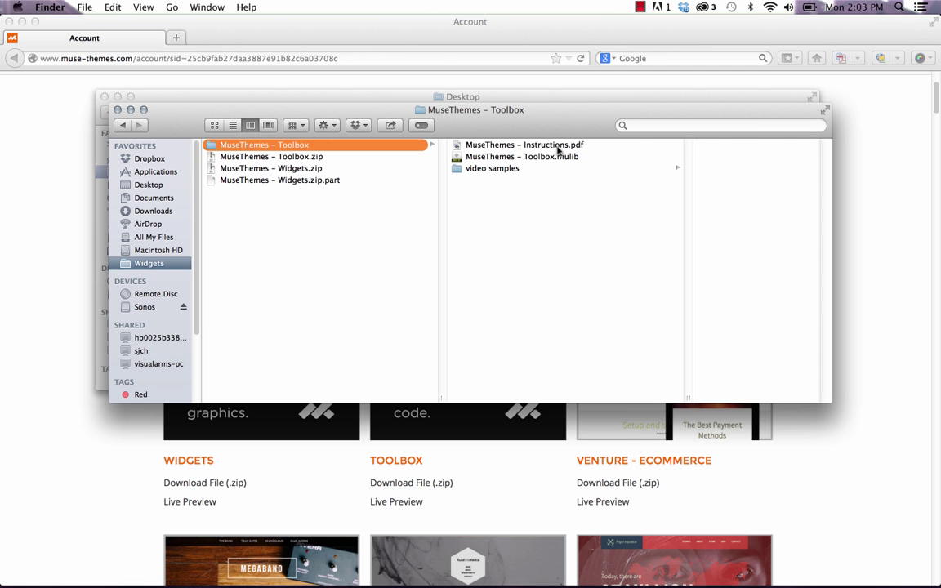
Step: Preview the extracted Instructions.pdf, then select the Toolbox.mulib library file
click(557, 146)
key(space)
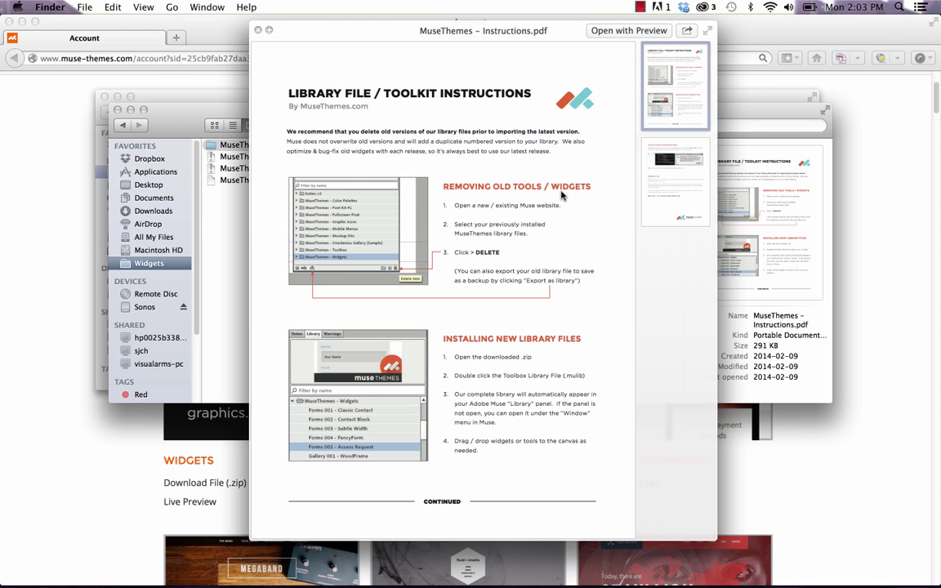
key(space)
key(Left)
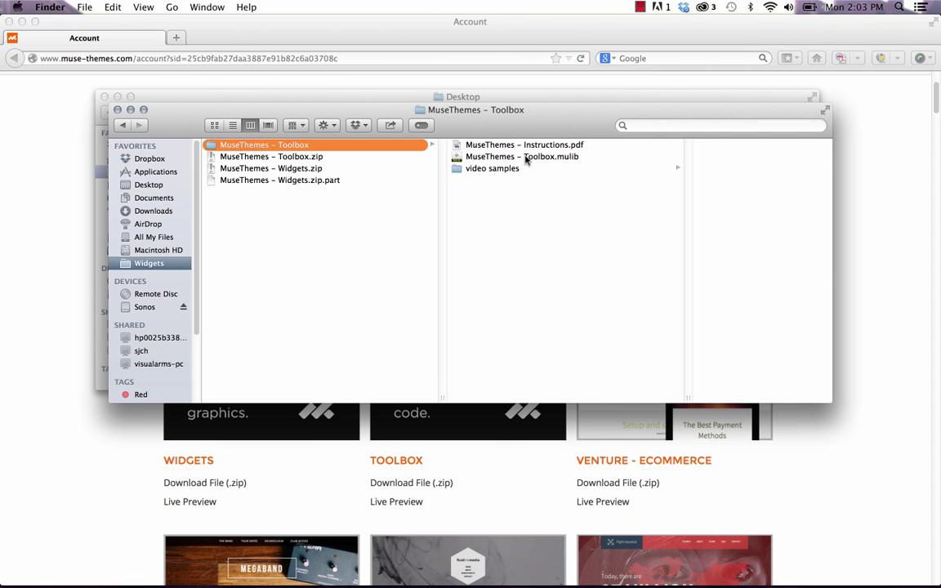
click(538, 158)
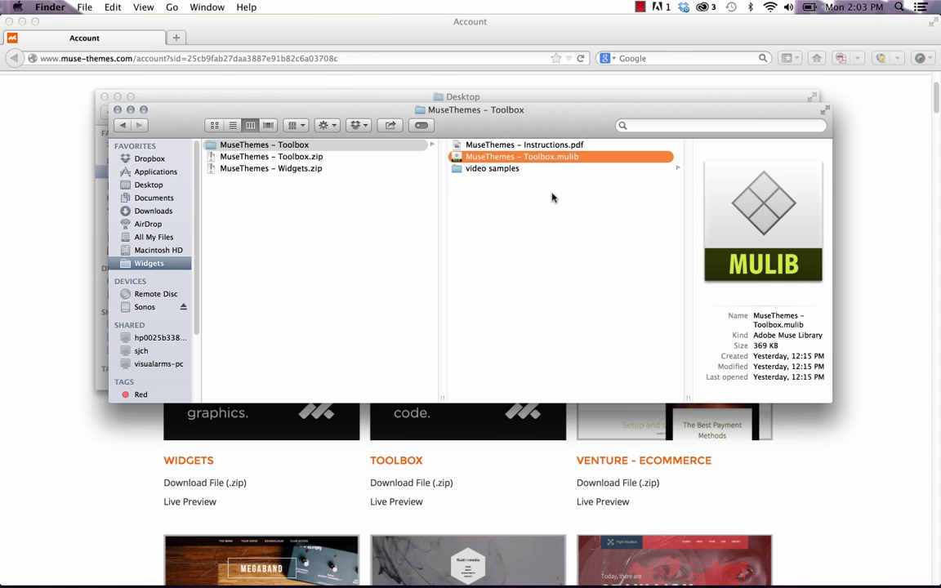
key(Left)
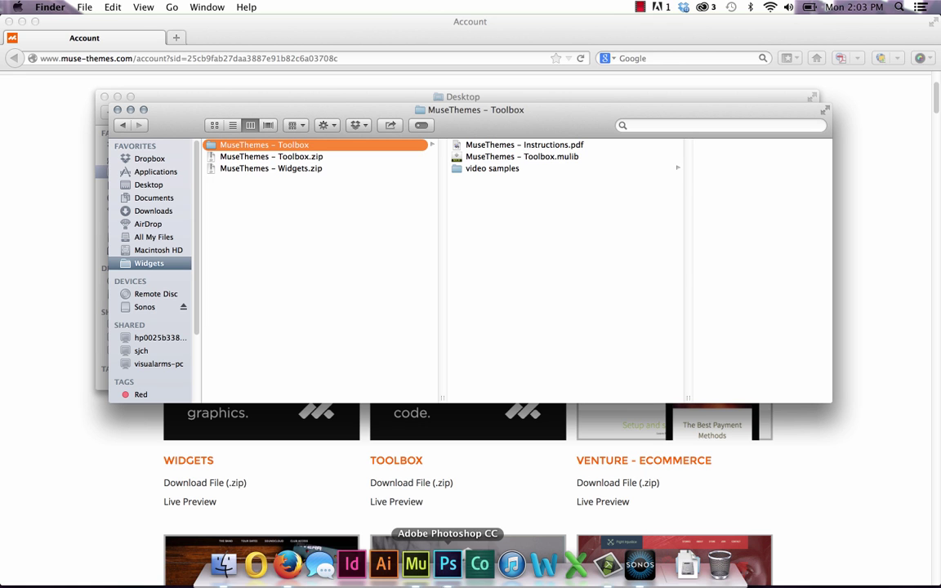
Step: Show Muse's empty Library panel, collapse the Widgets Library panel and shift the panel dock left
click(416, 568)
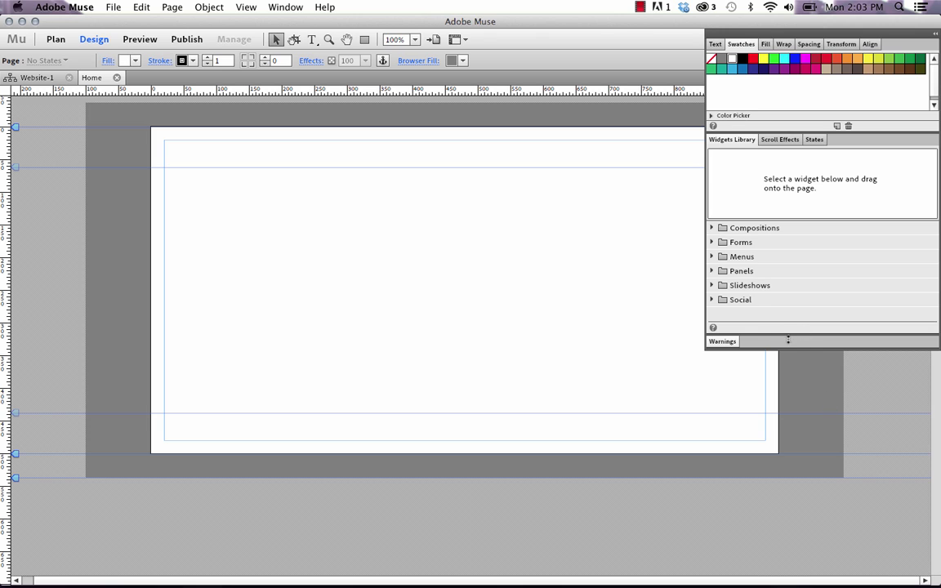
click(286, 7)
click(293, 130)
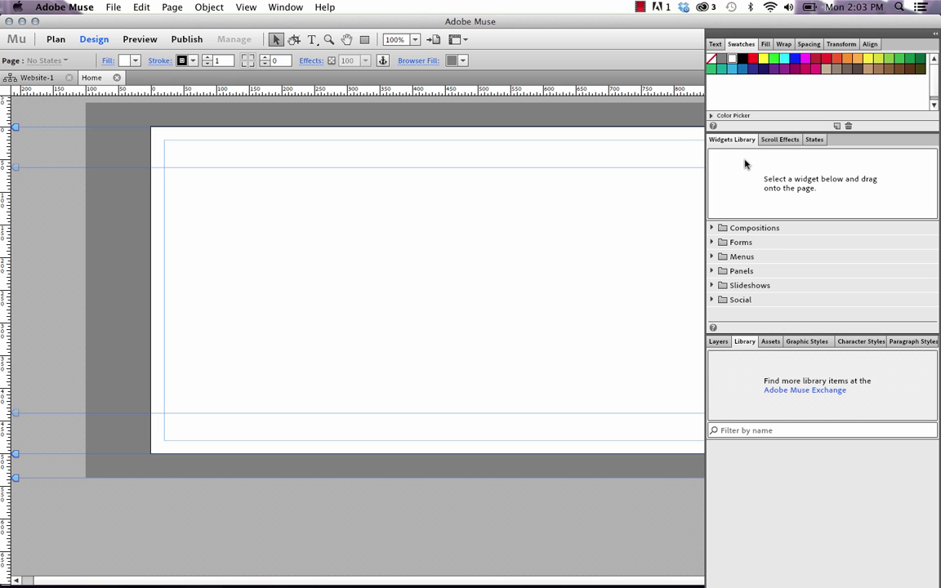
click(730, 140)
drag(748, 33, 809, 36)
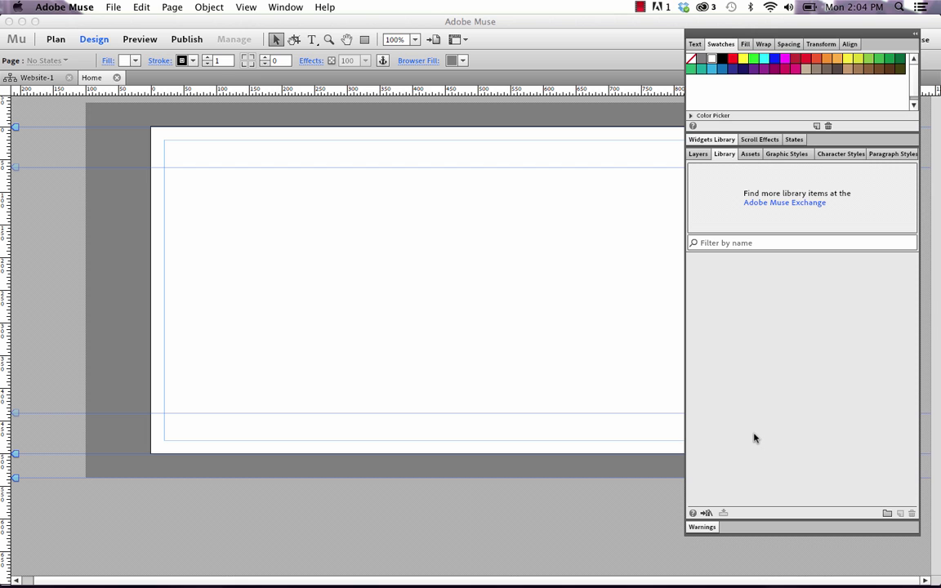
click(585, 373)
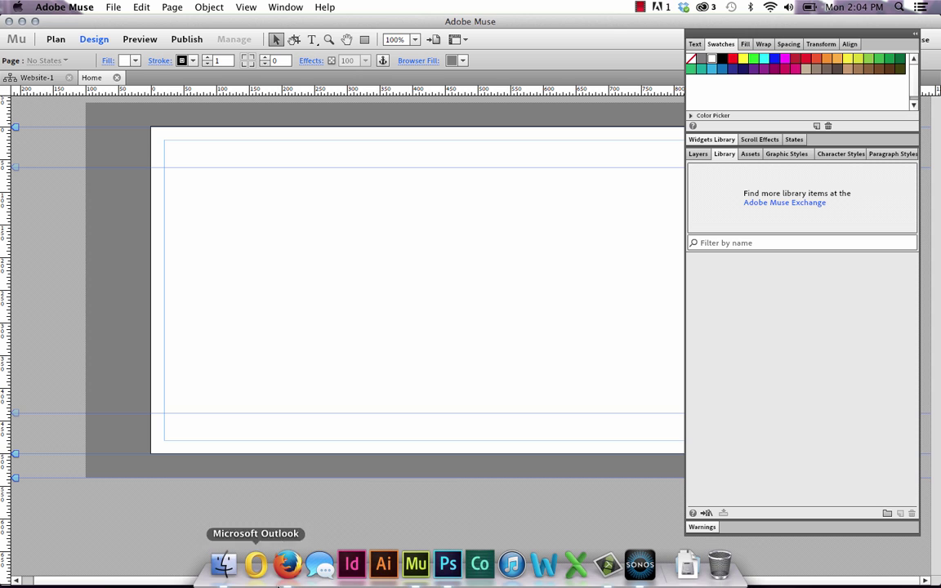
Step: Open MuseThemes – Toolbox.mulib from Finder with Adobe Muse to add it to the Library
click(225, 563)
right_click(503, 162)
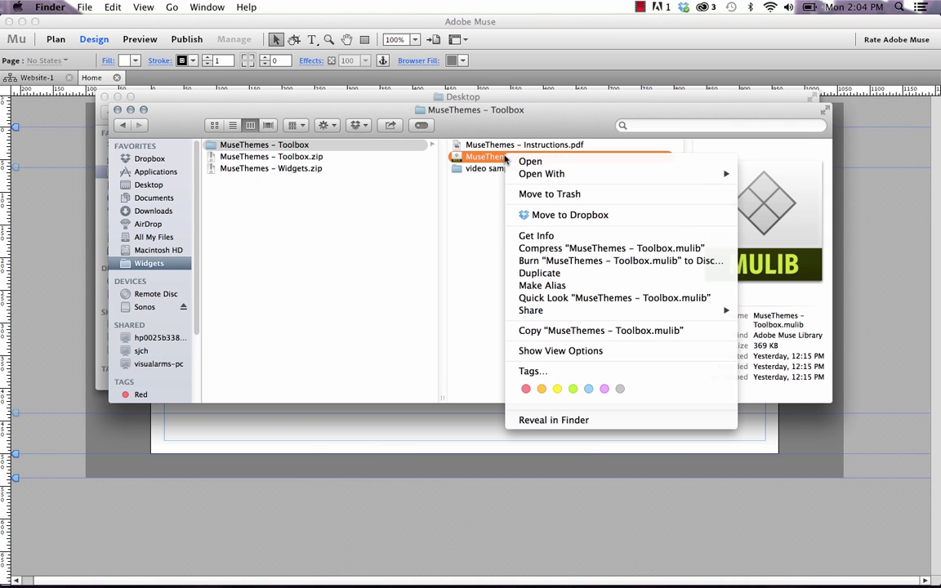
mouse_move(527, 170)
click(423, 199)
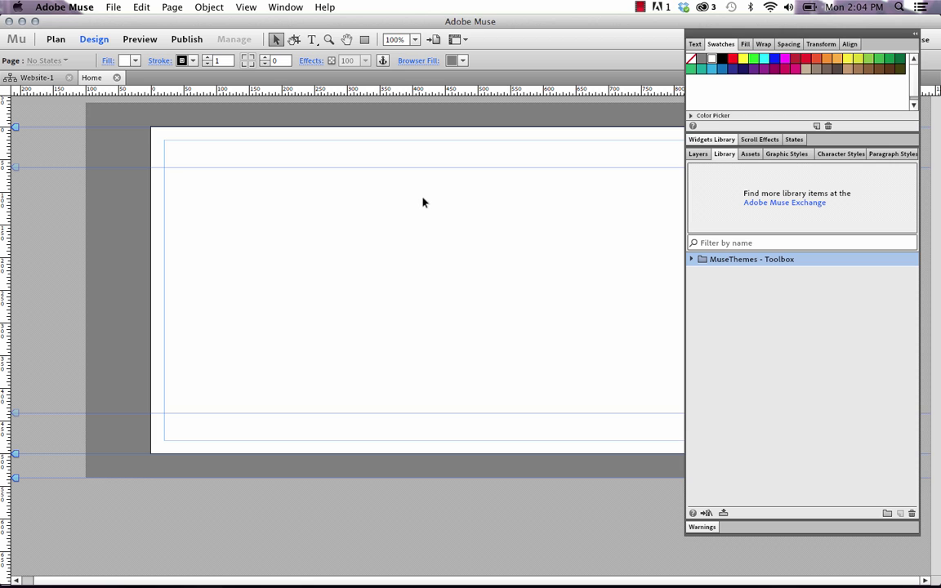
Step: Expand MuseThemes - Toolbox and drag 009 - Disable Right Clicking onto the Home page
click(691, 260)
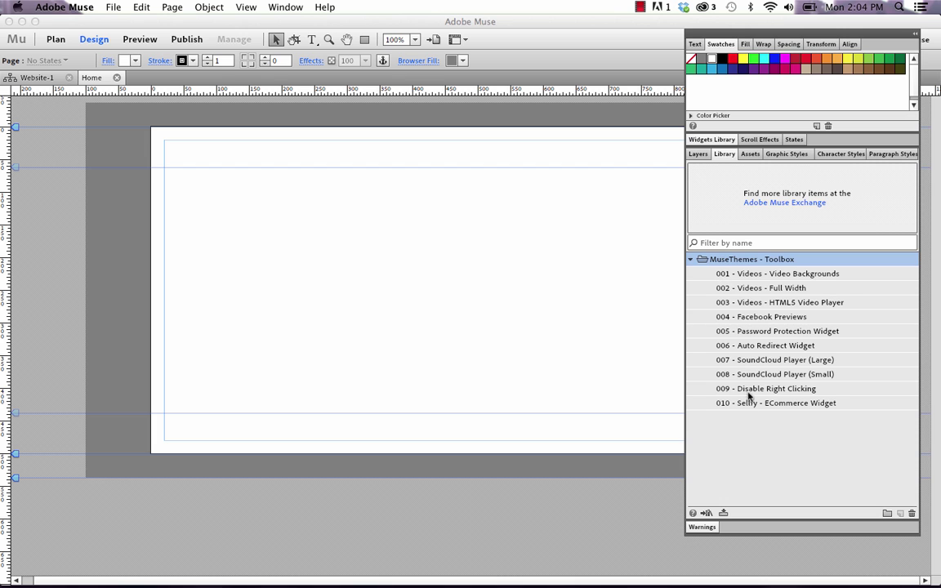
drag(748, 395, 329, 244)
click(337, 252)
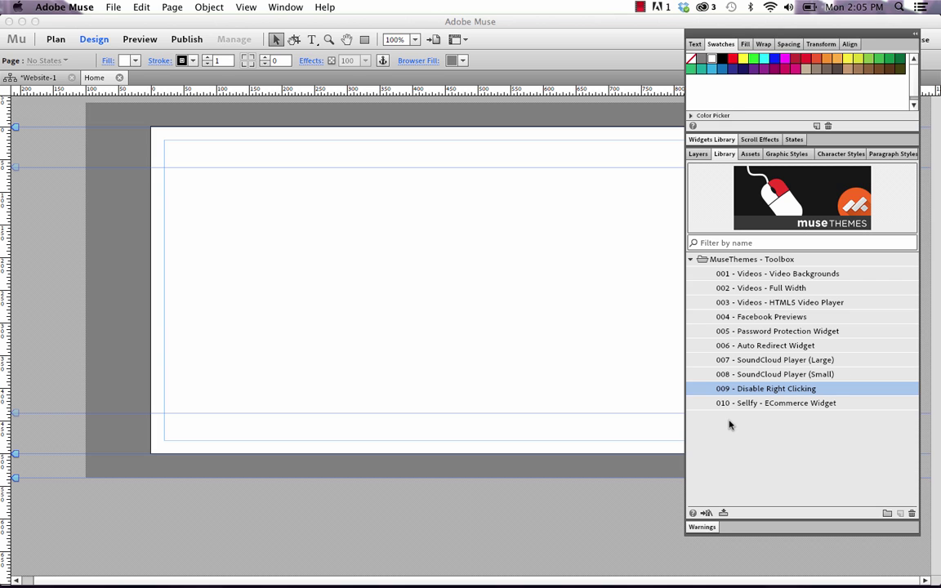
Step: Collapse the Toolbox folder and reopen Toolbox.mulib from Finder with Adobe Muse 7.2.232
click(692, 260)
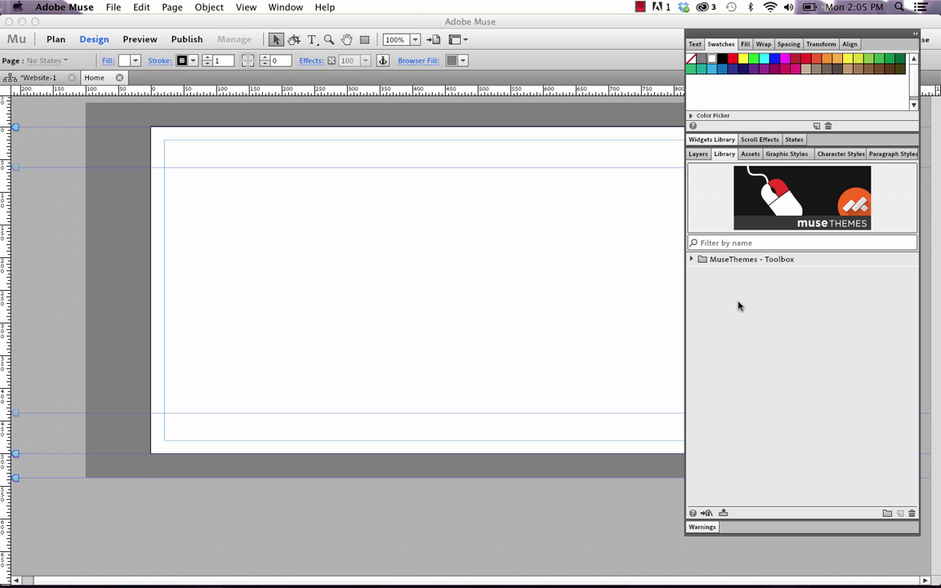
mouse_move(269, 576)
click(227, 575)
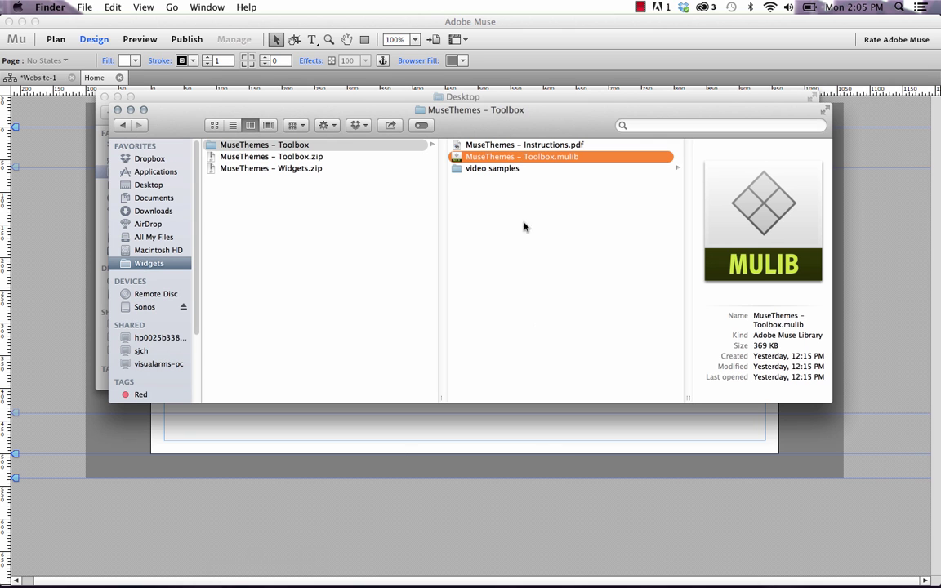
right_click(521, 155)
mouse_move(556, 179)
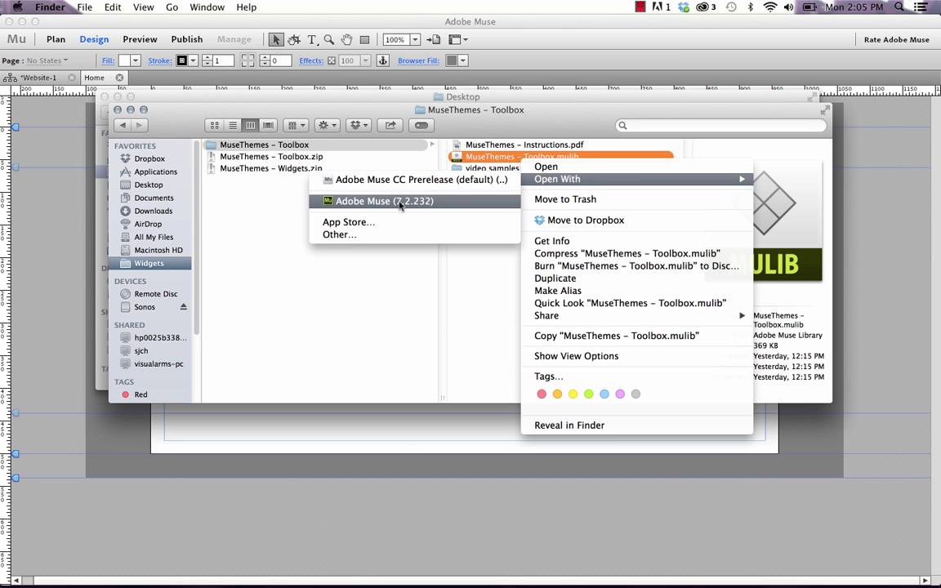
click(352, 202)
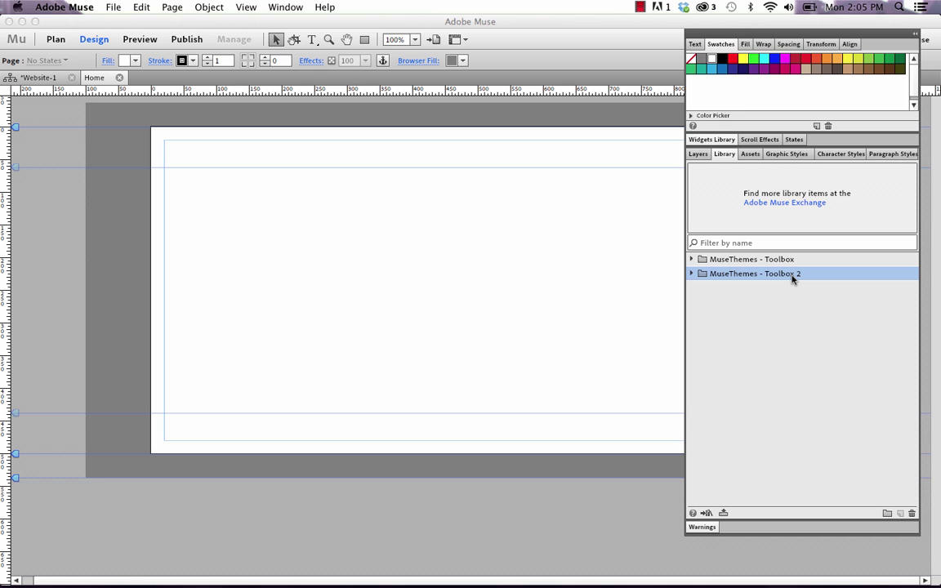
Step: Delete the original MuseThemes - Toolbox folder from the Library panel
click(744, 262)
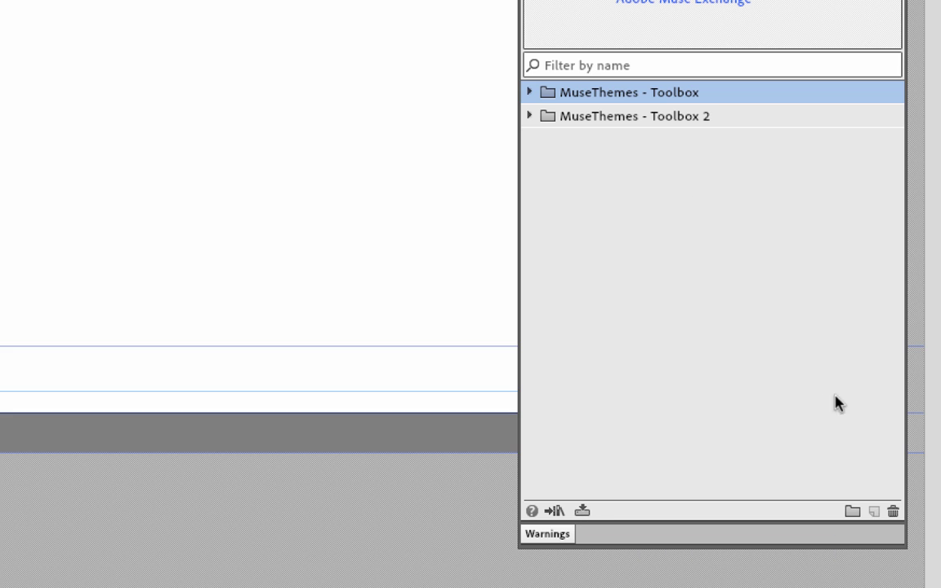
click(894, 511)
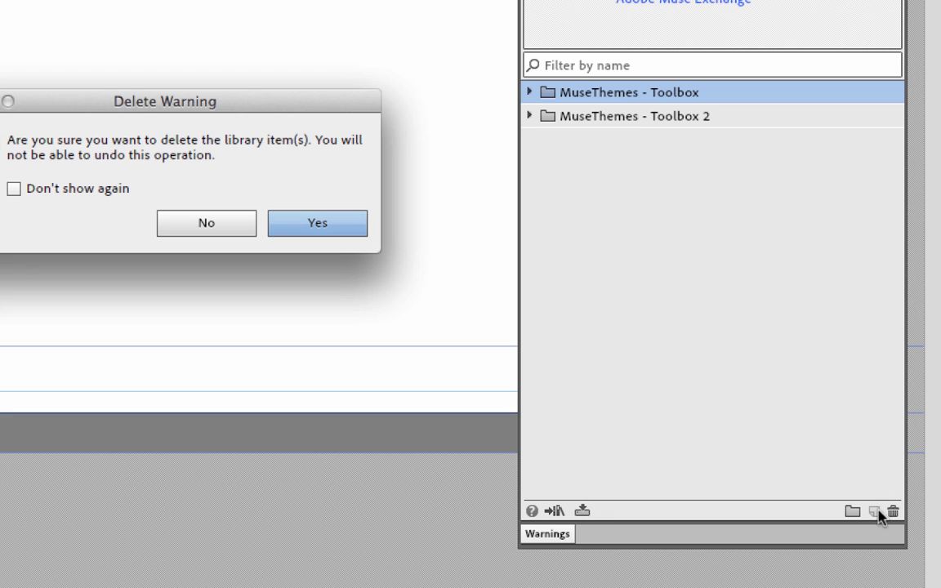
click(318, 229)
Step: Rename MuseThemes - Toolbox 2 to MuseThemes - Toolbox
click(700, 95)
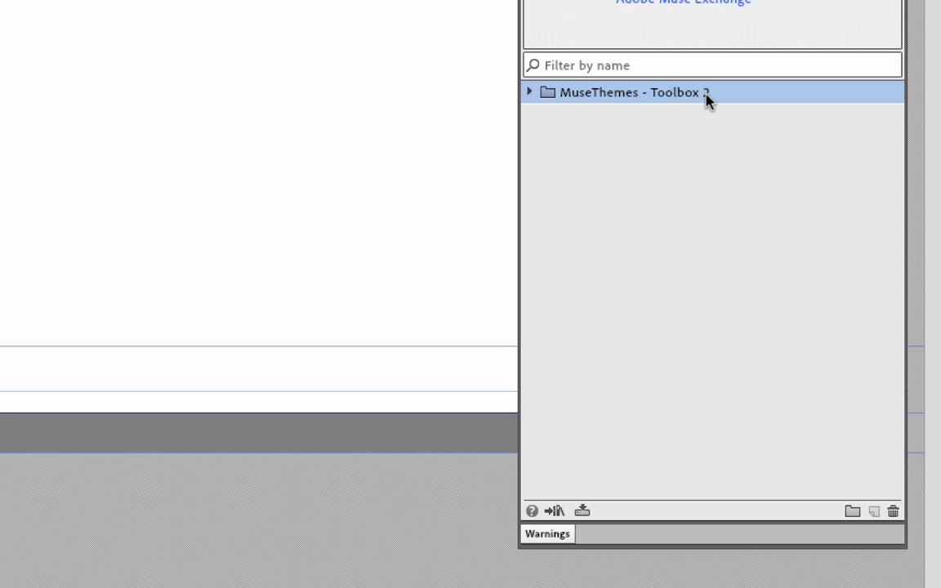
click(708, 94)
click(703, 95)
click(730, 96)
click(703, 95)
key(BackSpace)
key(BackSpace)
key(Return)
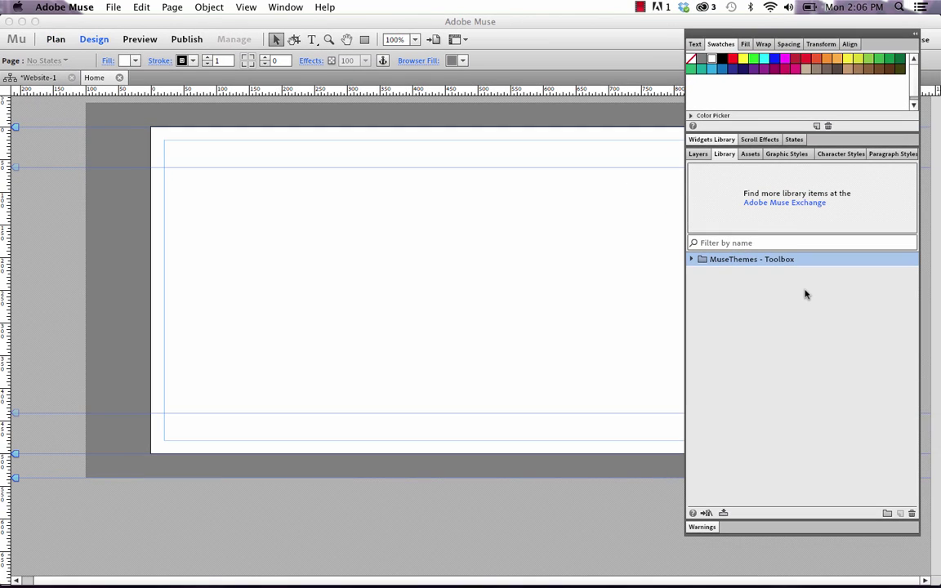
Step: Extract MuseThemes - Widgets.zip in Finder, then bring Adobe Muse back to the front
click(228, 564)
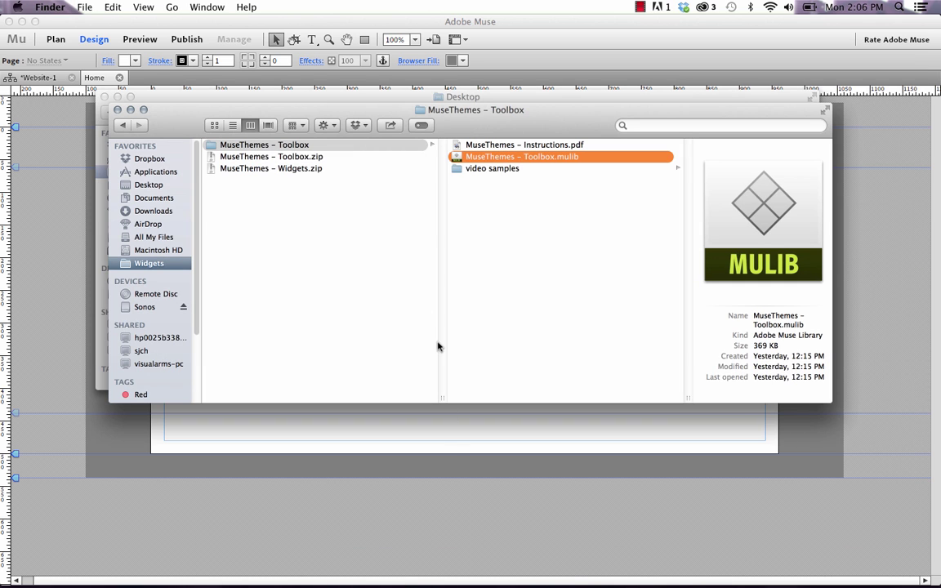
click(292, 169)
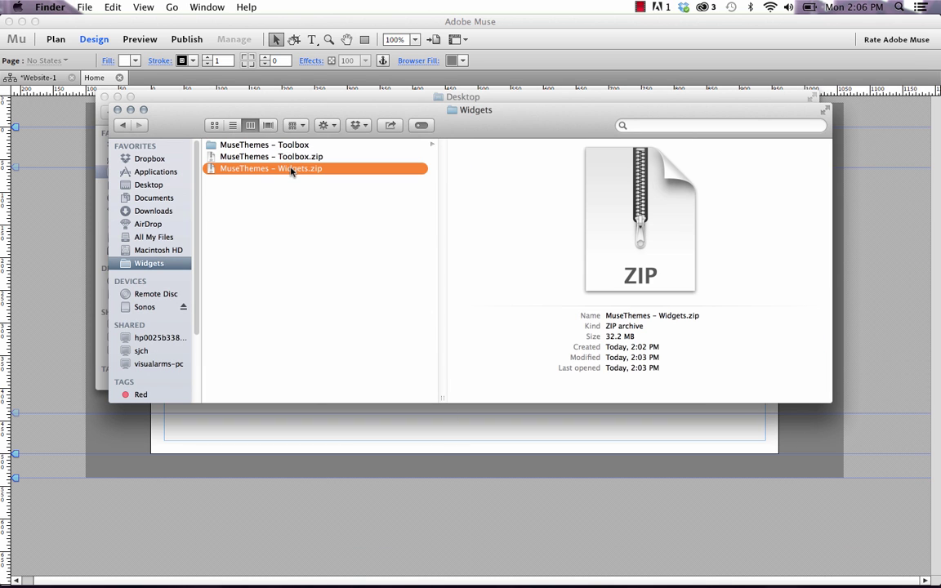
double_click(292, 169)
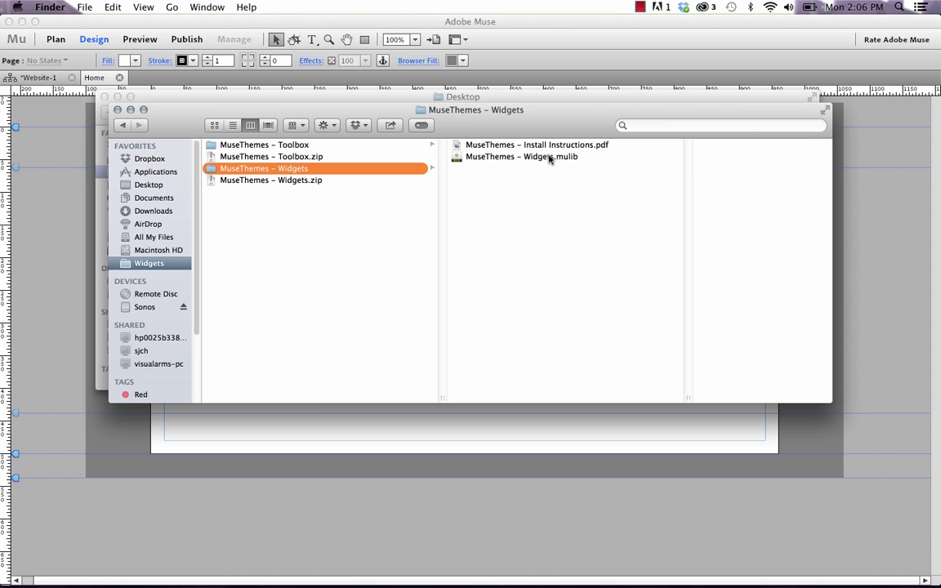
click(609, 59)
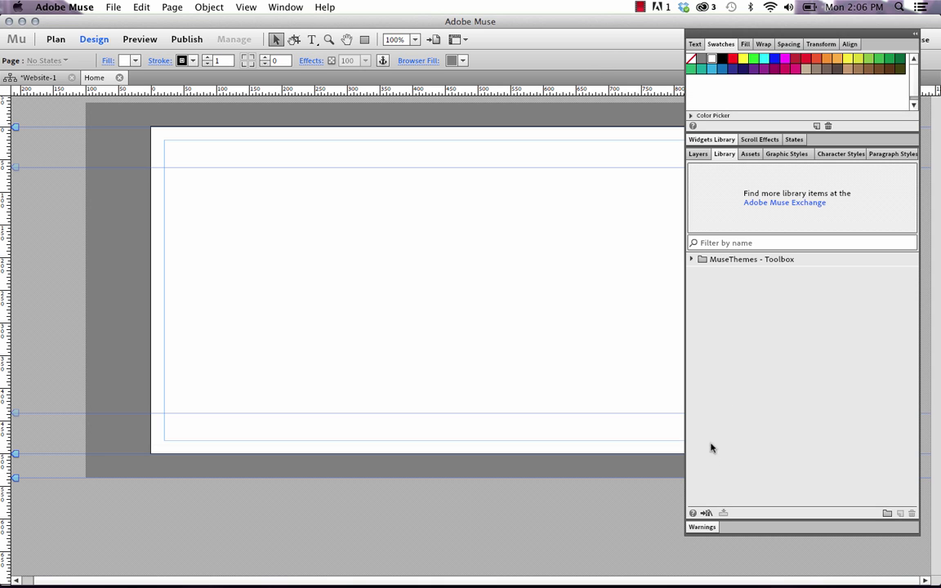
Step: Import Widgets.mulib from Widgets > MuseThemes – Widgets into the Muse Library panel
click(707, 515)
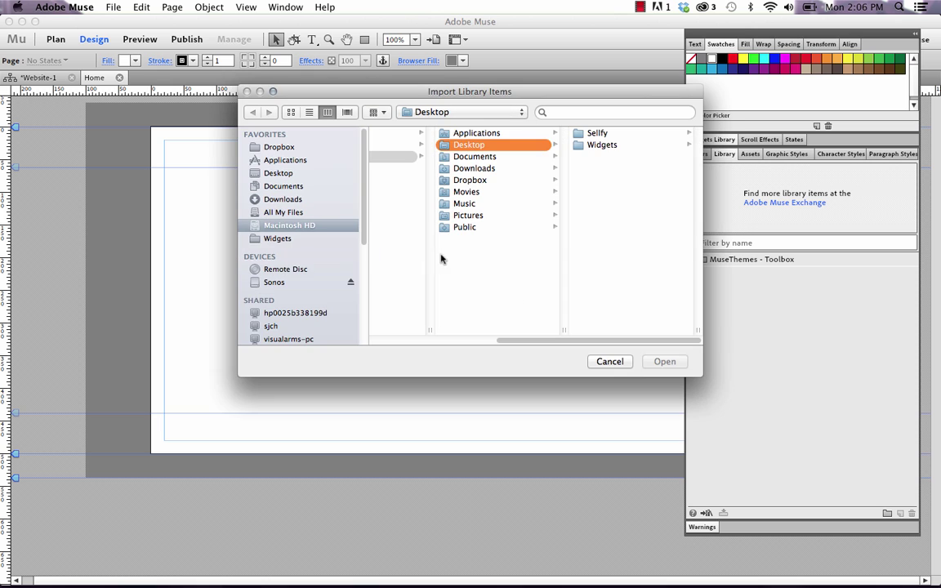
click(279, 239)
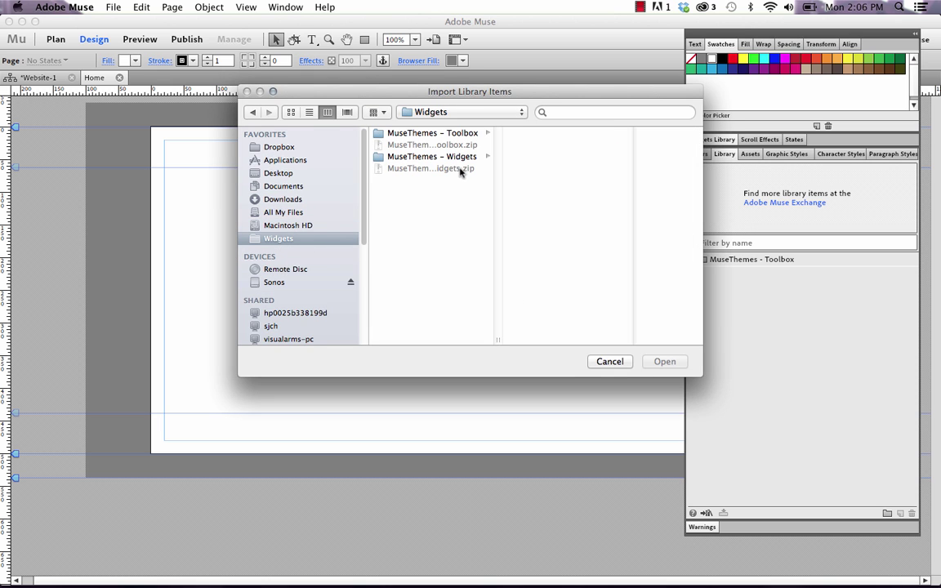
click(417, 155)
click(572, 145)
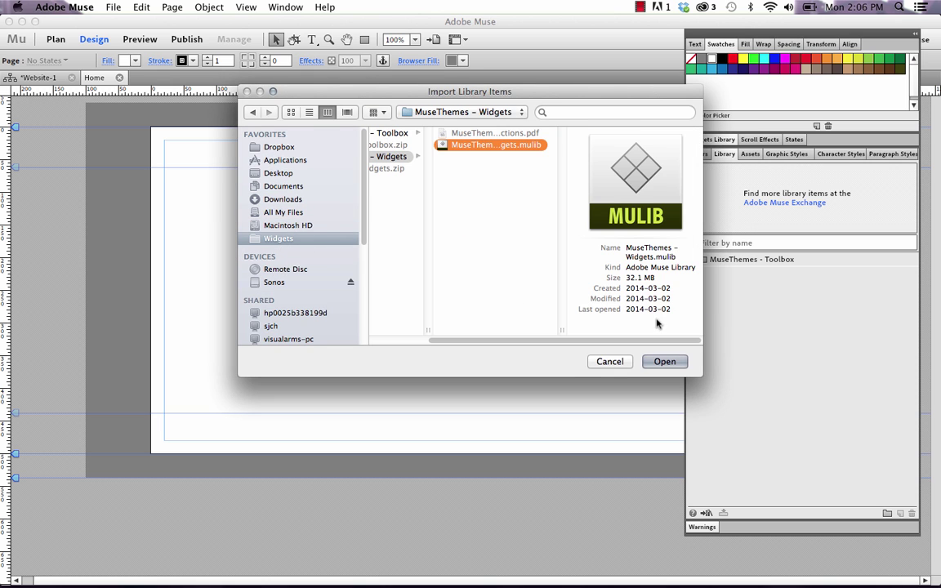
click(665, 361)
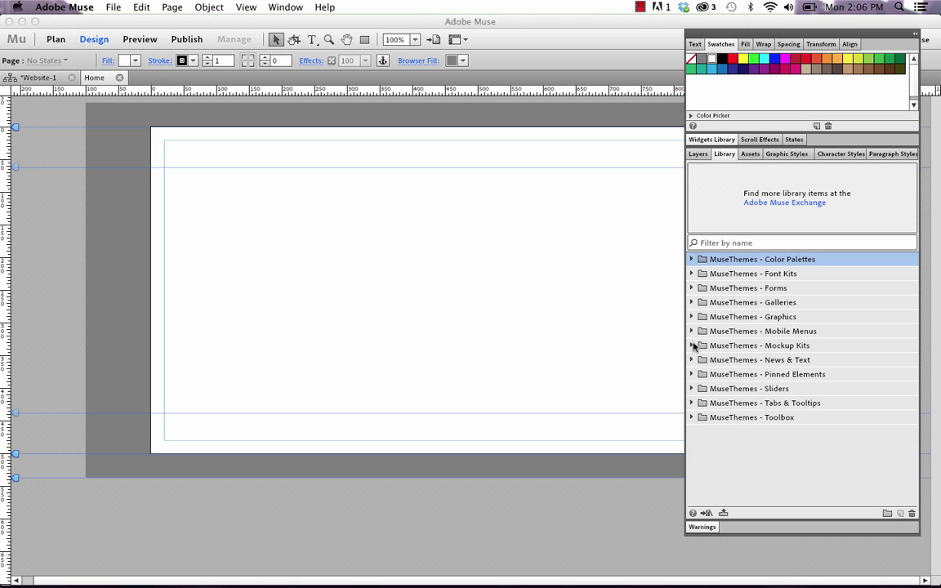
Step: Drag Gallery 002 - Maxwell Thumbs from MuseThemes - Galleries onto the page, aligned to its left edge
click(692, 302)
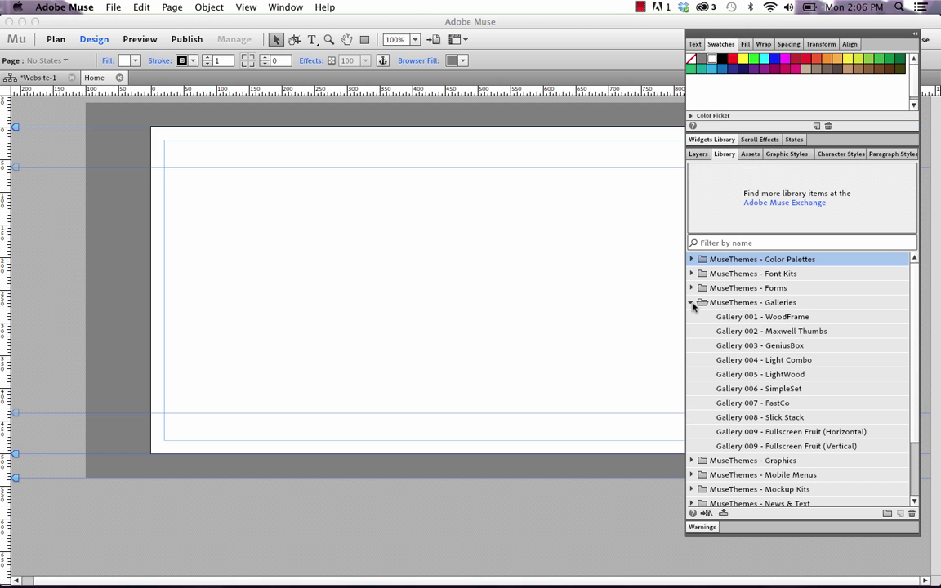
click(750, 331)
drag(753, 331, 282, 261)
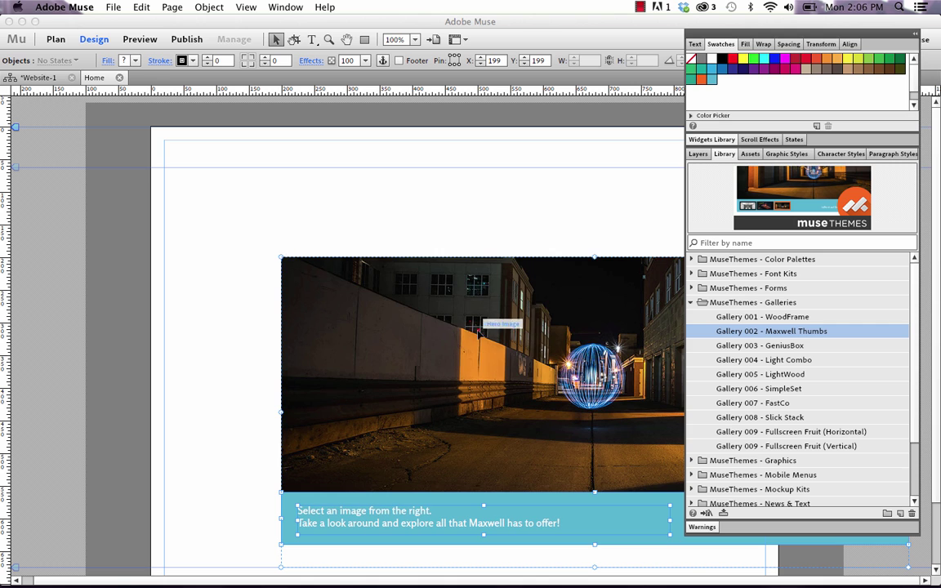
drag(479, 332, 380, 253)
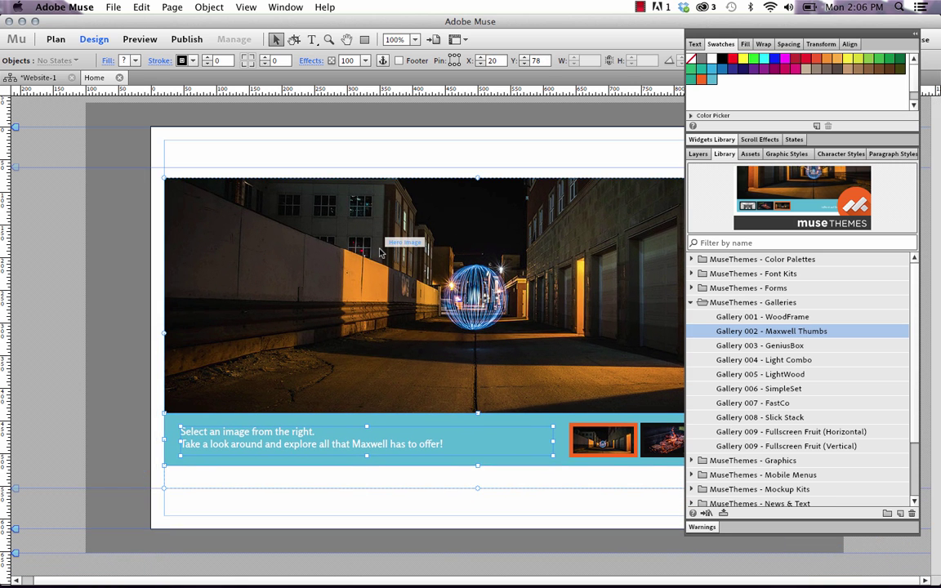
click(691, 302)
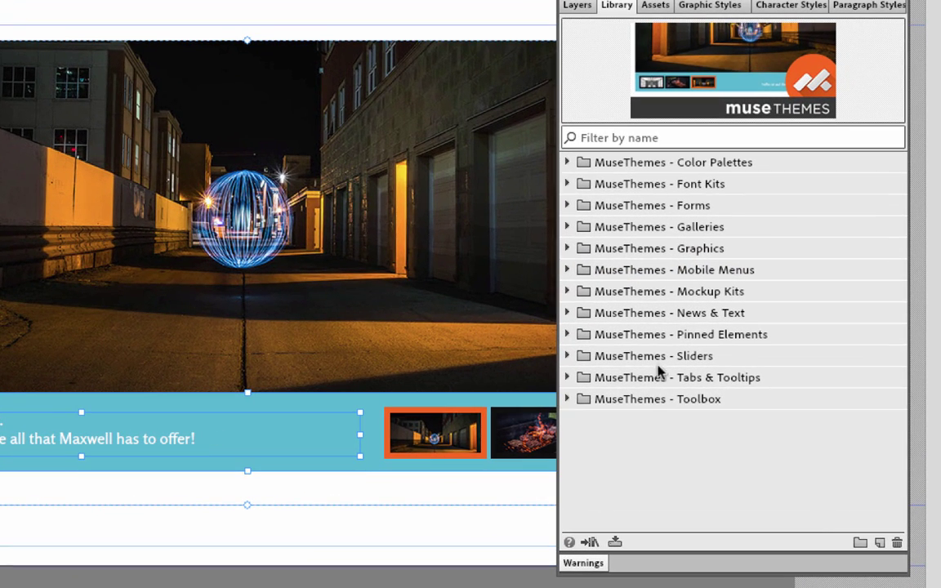
Step: Delete all twelve MuseThemes folders from the Library panel
click(645, 400)
shift+click(661, 162)
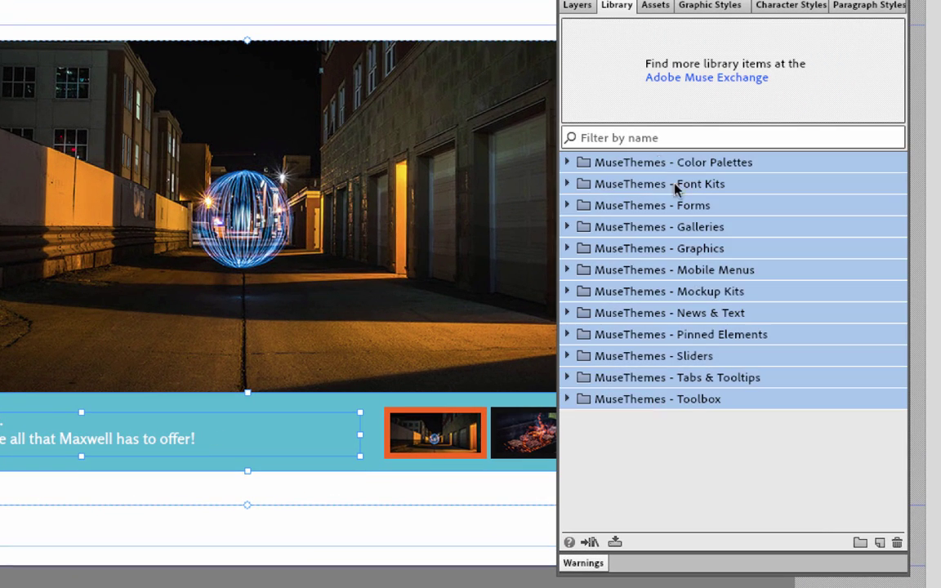
click(896, 543)
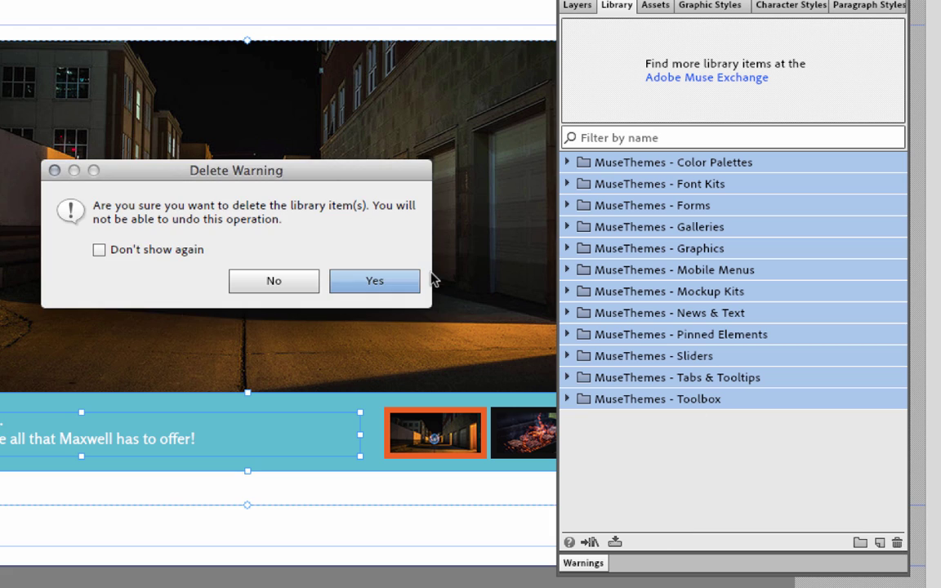
click(389, 281)
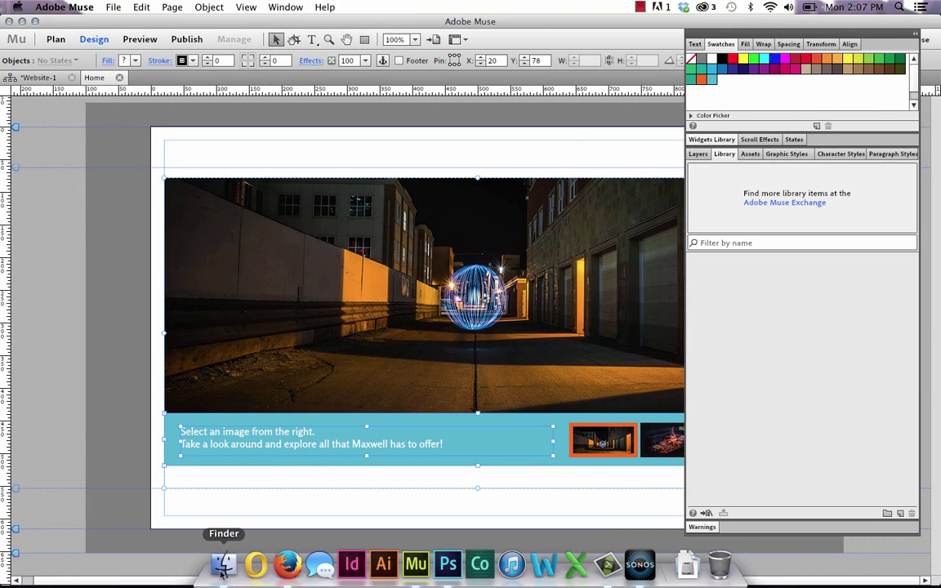
Step: Reopen MuseThemes – Widgets.mulib from Finder with Adobe Muse 7.2.232
click(205, 566)
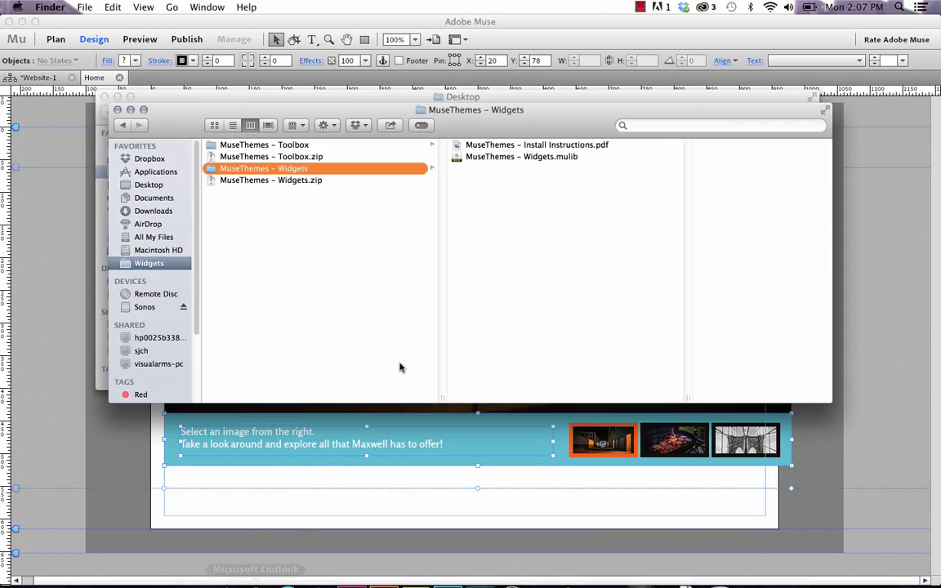
right_click(524, 155)
mouse_move(564, 173)
click(459, 196)
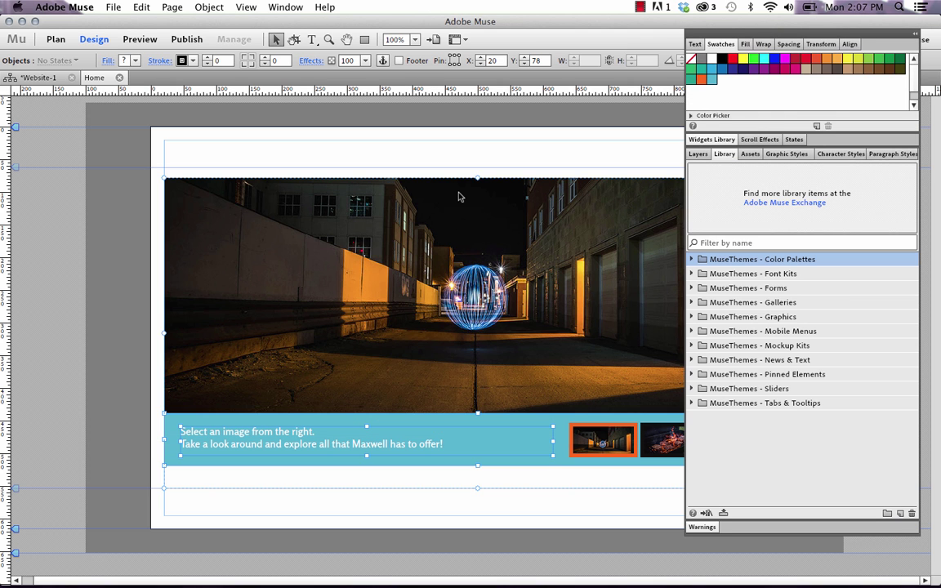